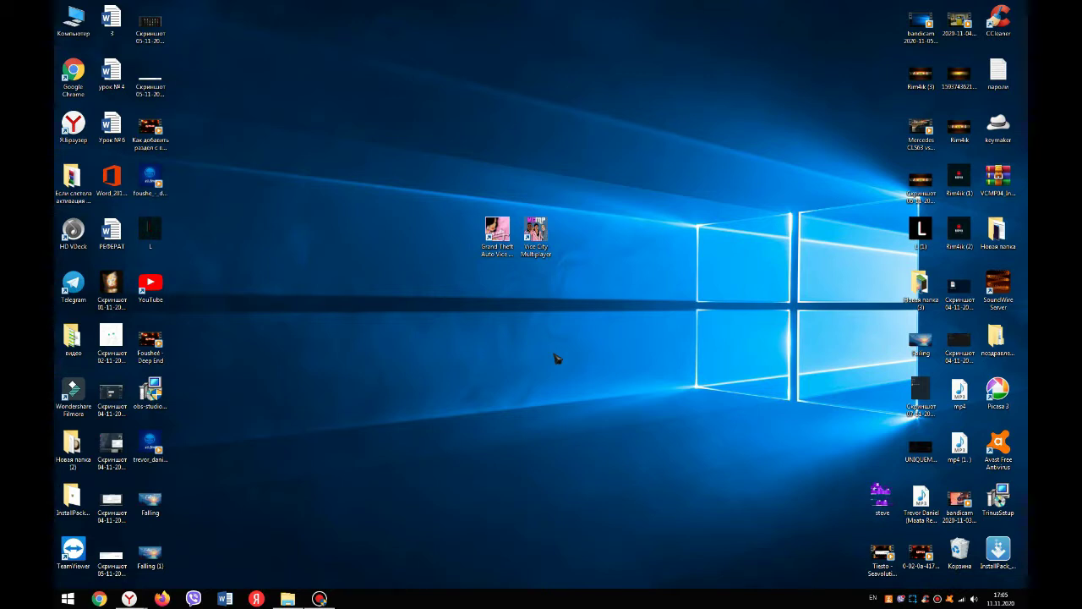
left_click_drag(570, 227, 881, 337)
left_click_drag(844, 286, 882, 284)
left_click(763, 304)
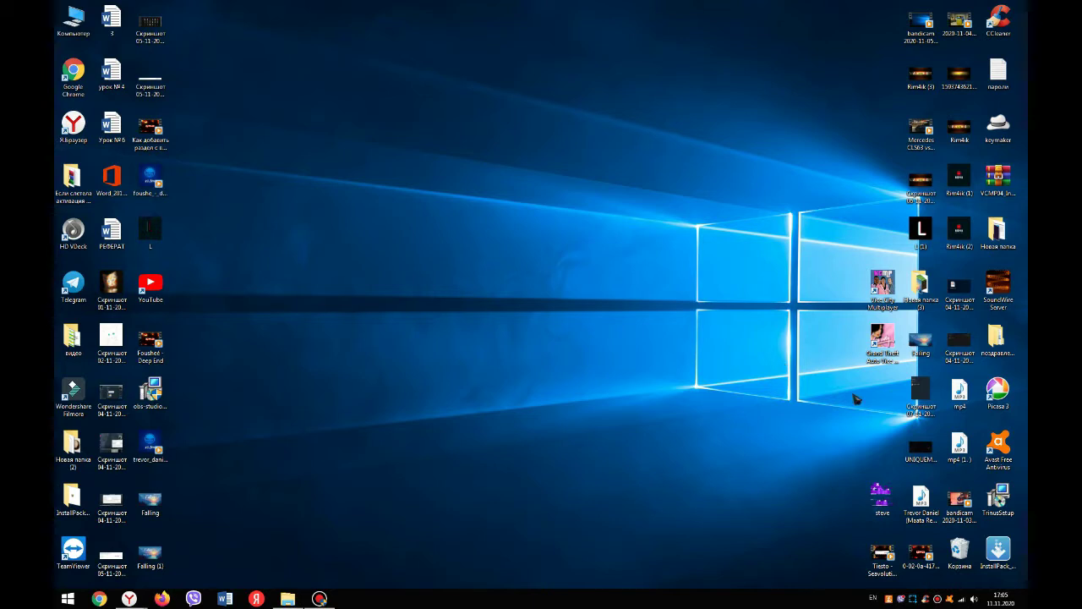
left_click_drag(855, 399, 864, 275)
left_click_drag(882, 287, 609, 266)
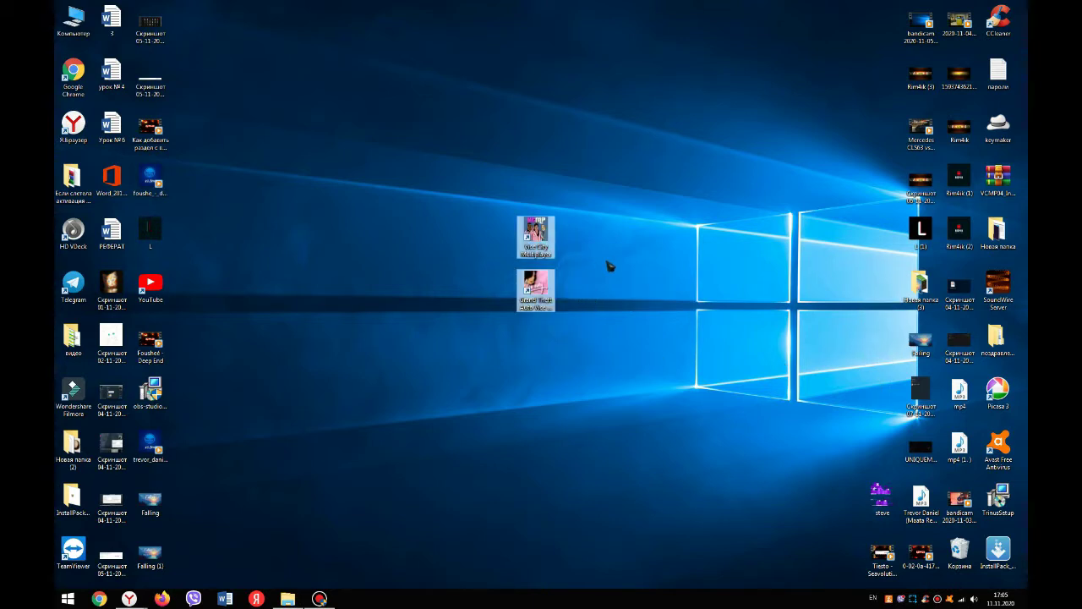
left_click(608, 266)
left_click_drag(550, 304, 511, 253)
left_click(539, 253)
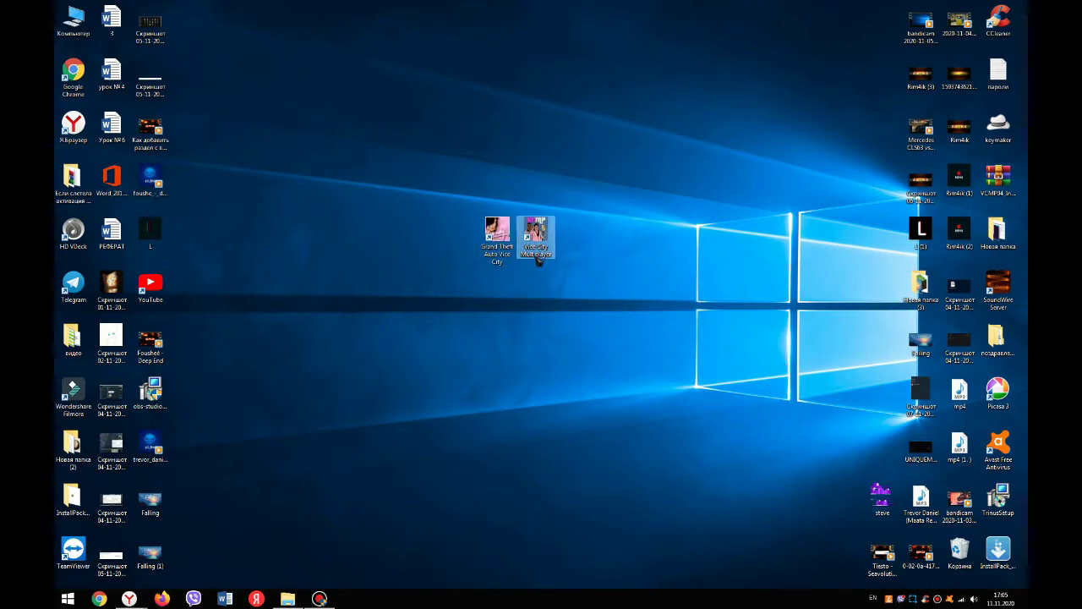
left_click(558, 318)
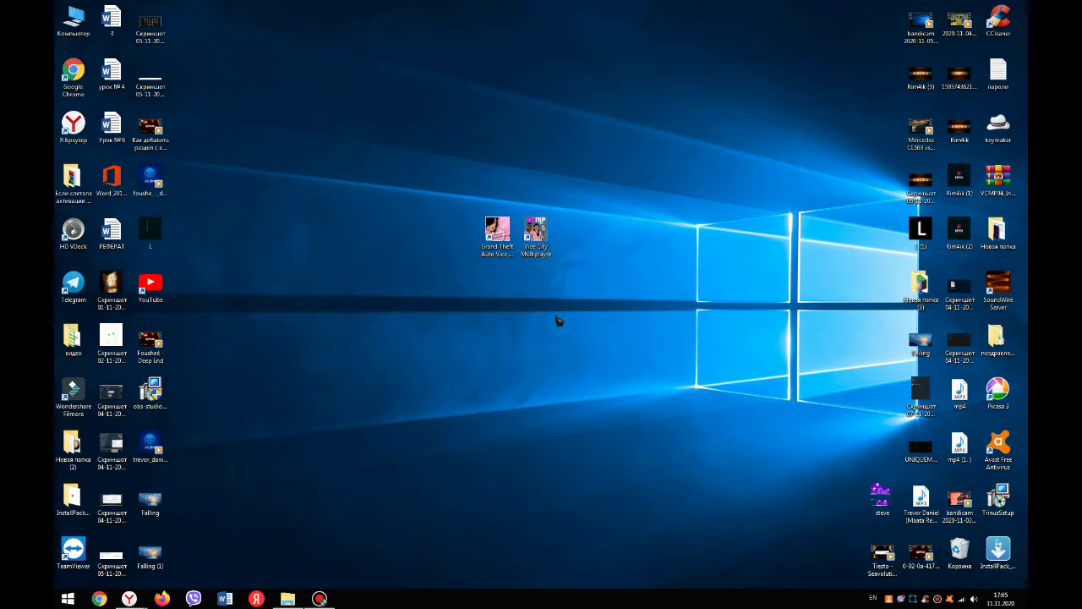
left_click_drag(597, 192, 367, 292)
left_click(588, 326)
mouse_move(511, 247)
left_mouse_down()
mouse_move(456, 279)
mouse_move(460, 271)
mouse_move(451, 291)
mouse_move(452, 248)
mouse_move(427, 190)
mouse_move(376, 263)
mouse_move(380, 292)
mouse_move(505, 263)
mouse_move(541, 167)
mouse_move(558, 247)
mouse_move(488, 246)
mouse_move(512, 243)
mouse_move(505, 254)
left_mouse_up()
mouse_move(536, 233)
left_mouse_down()
mouse_move(517, 181)
mouse_move(444, 196)
mouse_move(518, 246)
mouse_move(536, 240)
left_mouse_up()
- Switch to Yandex Browser, search in a new tab for "Vice city:Multyplayer" and open the vc-mp.org result
mouse_move(129, 598)
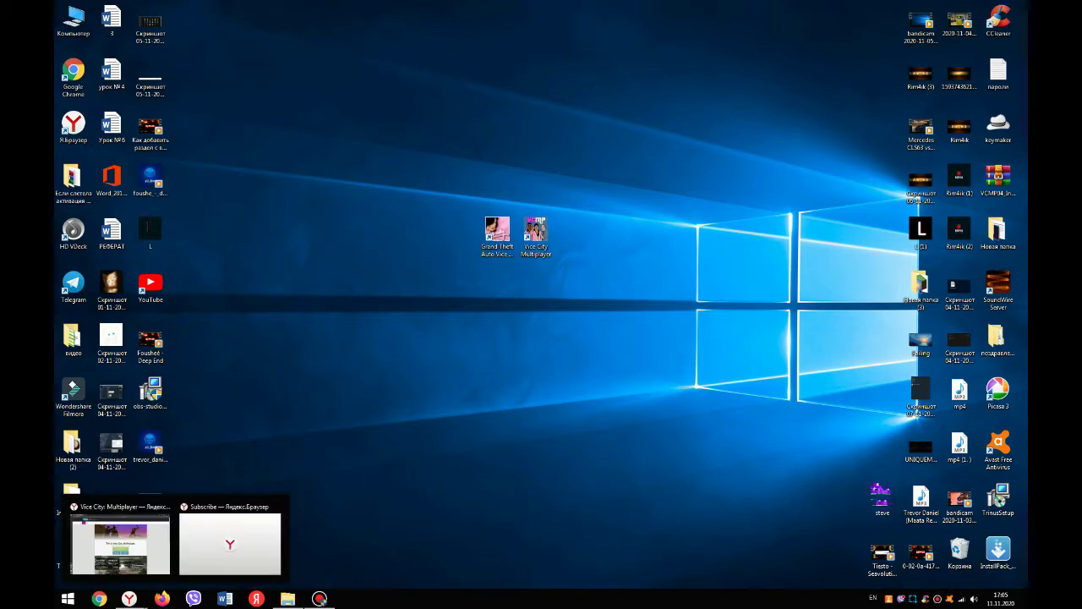
left_click(121, 540)
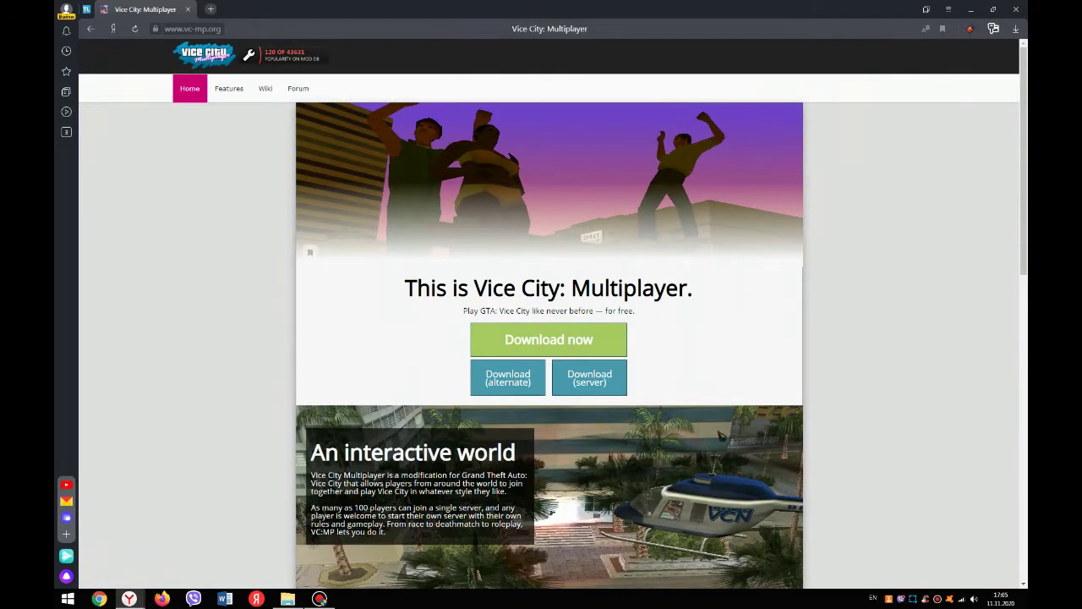
key("ctrl+t")
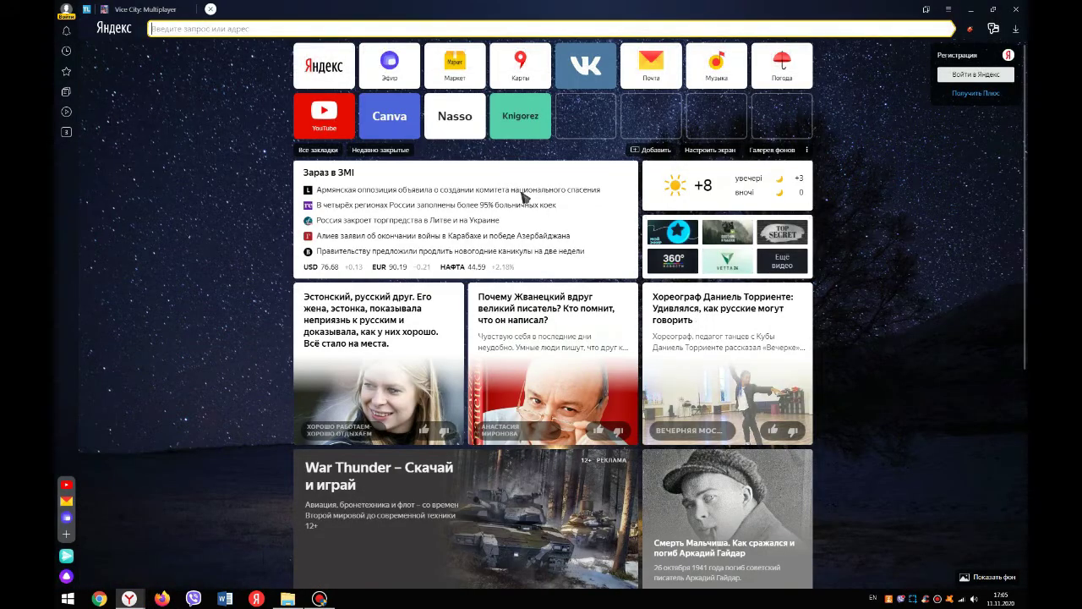
left_click(478, 32)
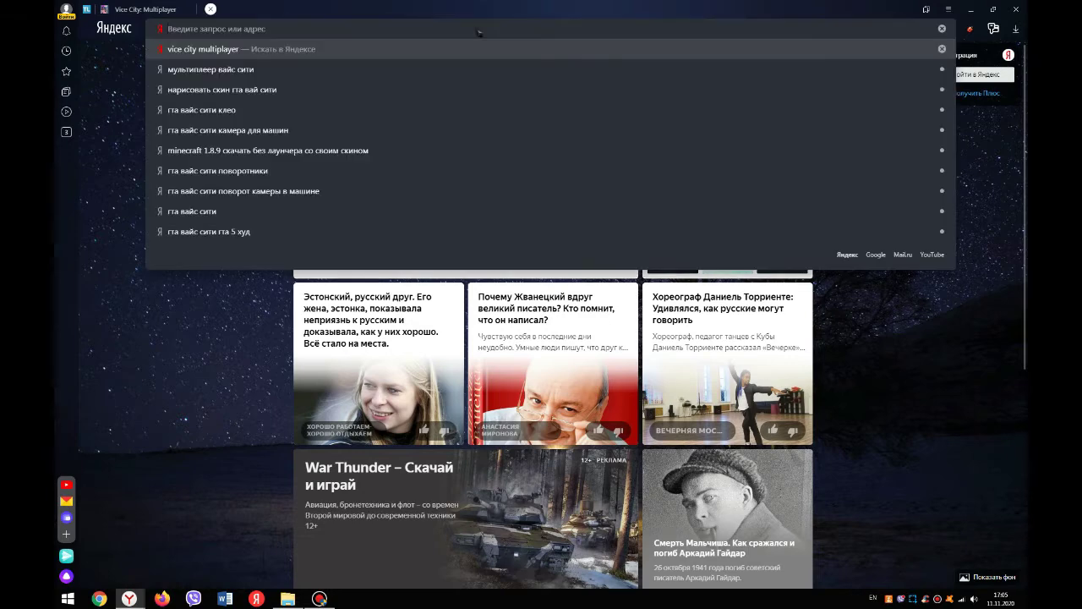
type("Vic")
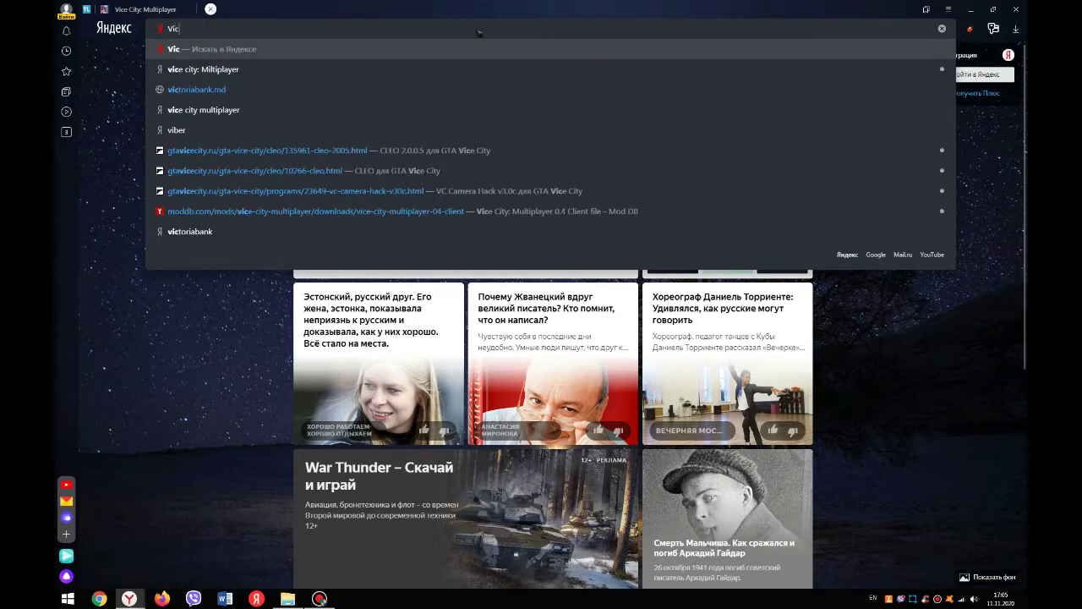
type("e city ")
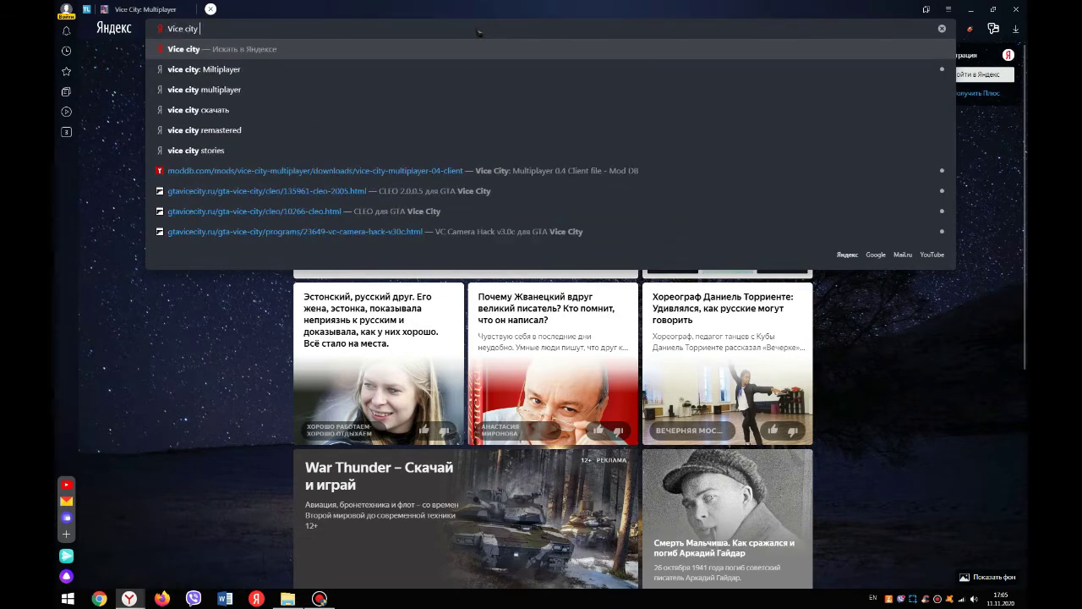
type(":")
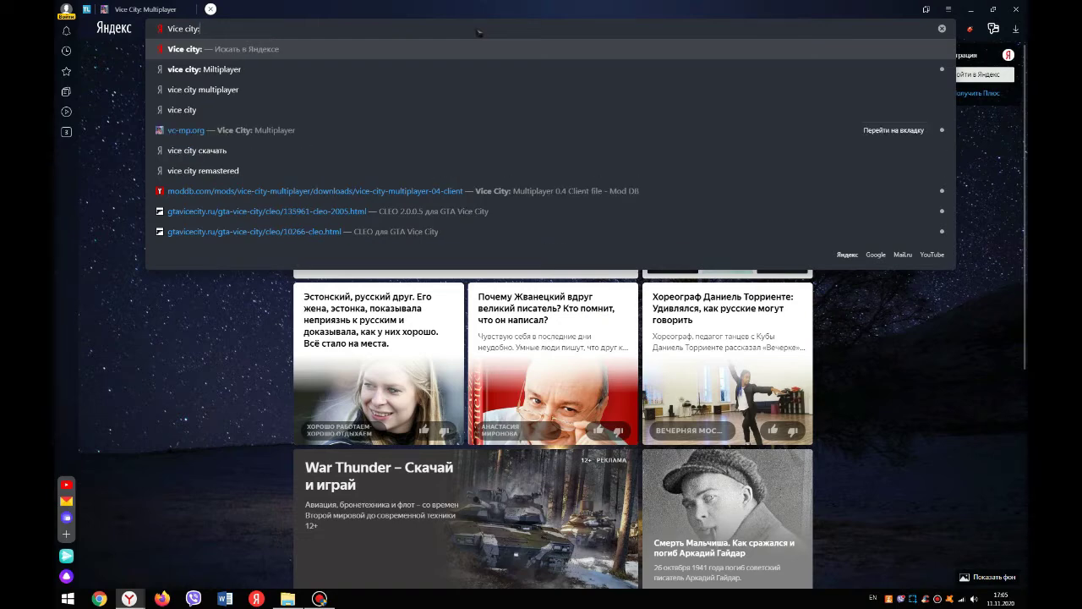
type("Mult")
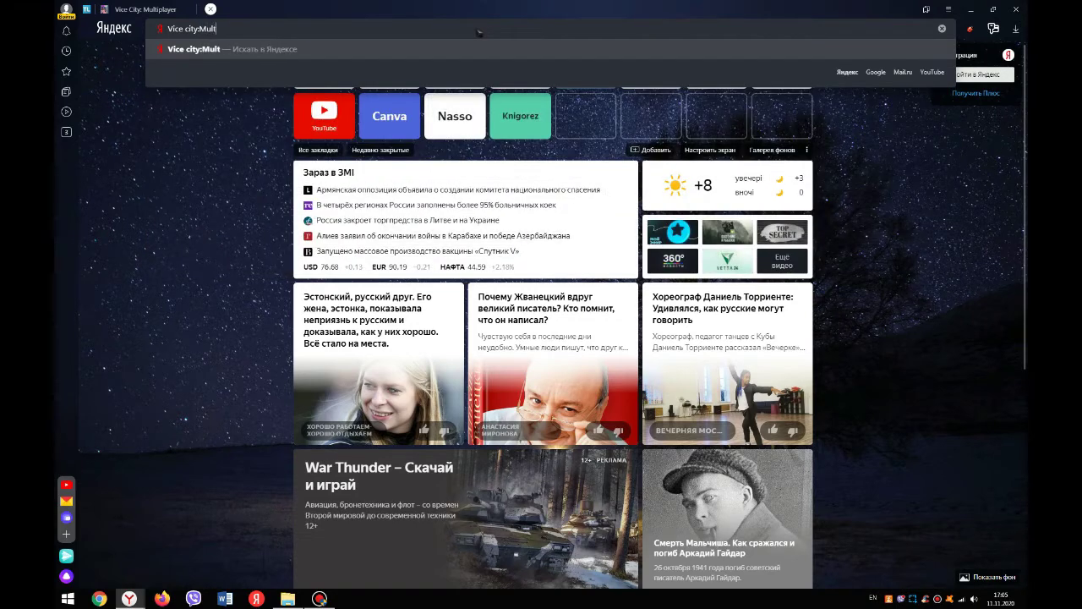
type("yplayer")
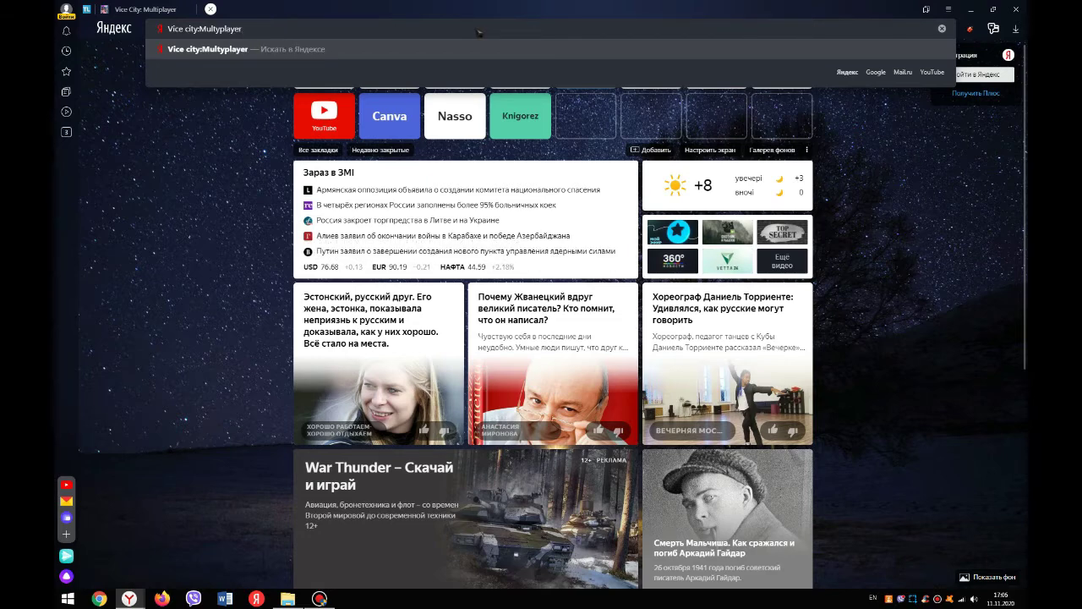
key("Return")
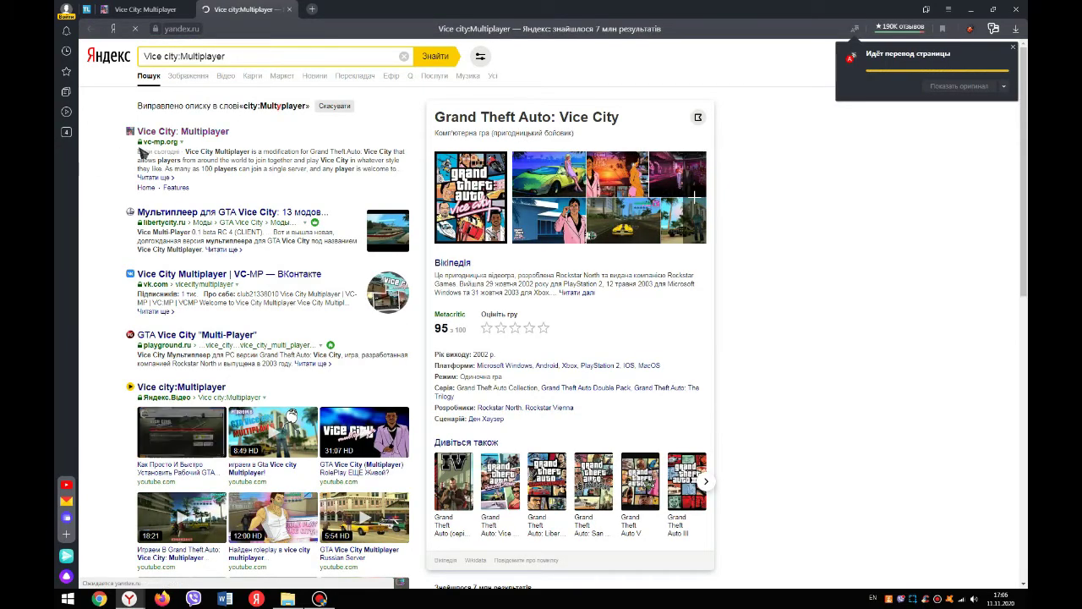
left_click(189, 133)
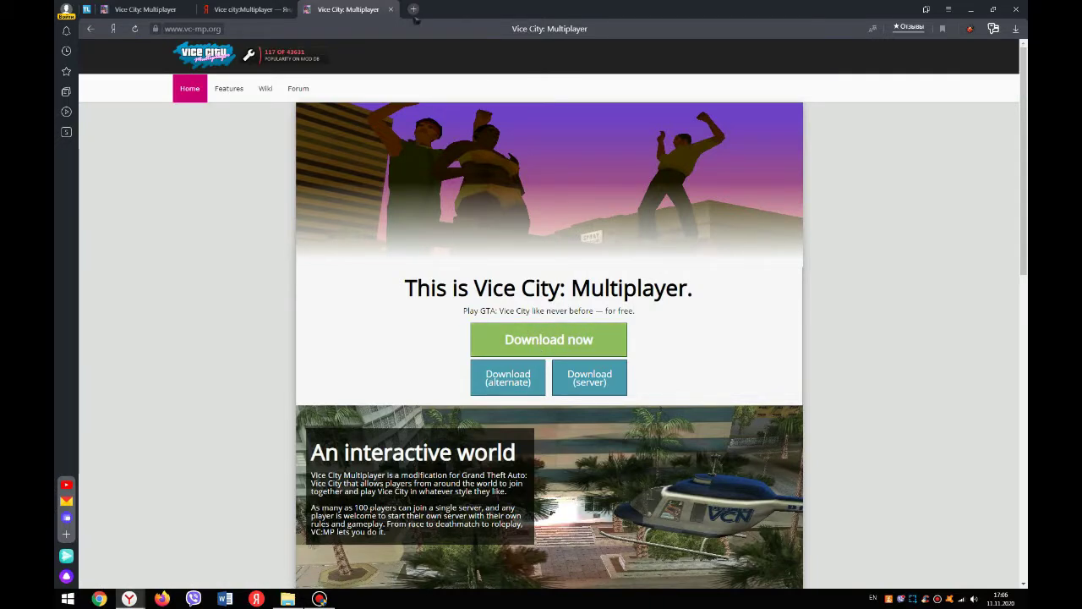
- Close the newly opened Vice City: Multiplayer and search results tabs, and minimize the browser
key("F5")
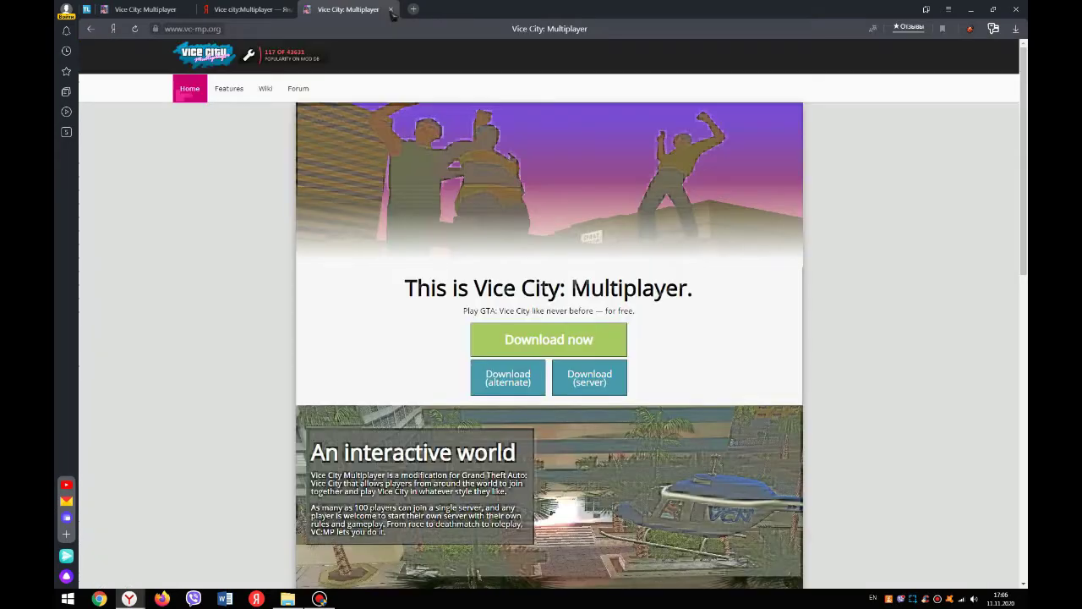
key("ctrl+w")
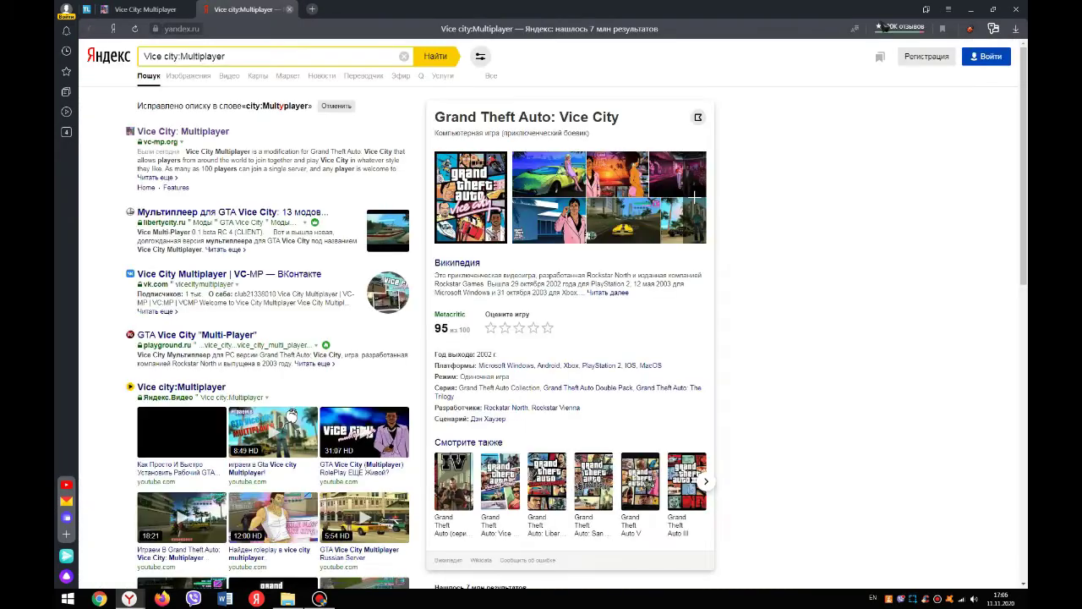
key("ctrl+w")
left_click(970, 9)
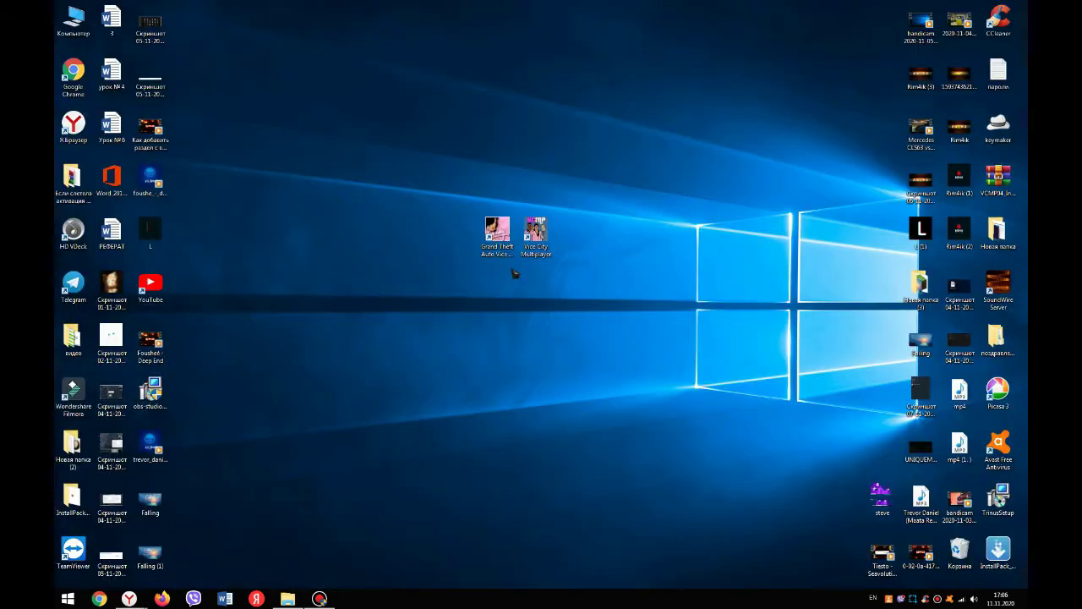
- Launch Vice City Multiplayer from the desktop and view its Internet server list before returning to the favourites
double_click(549, 225)
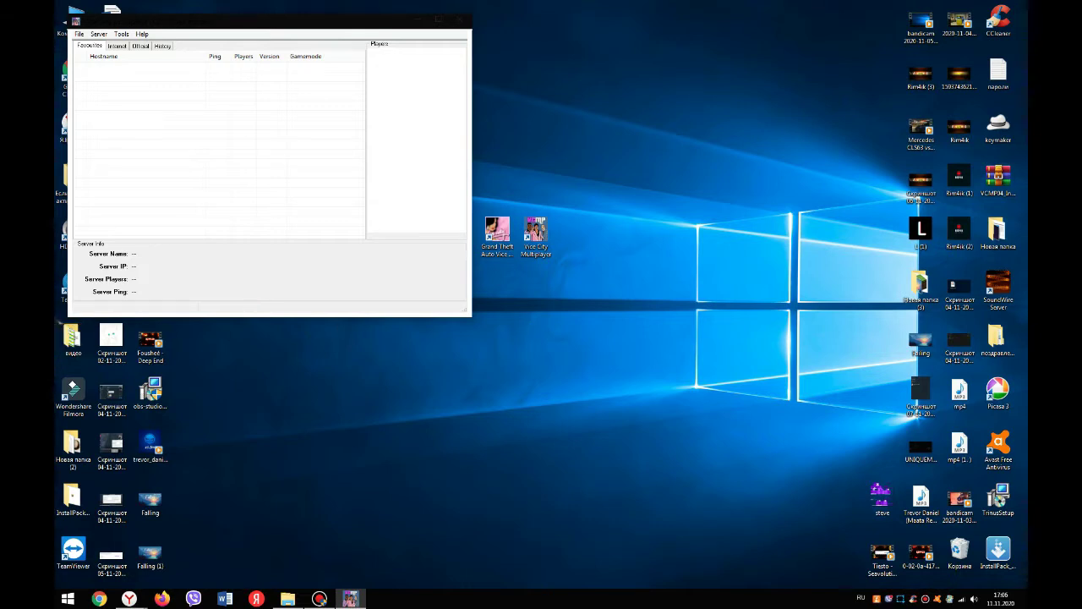
left_click(117, 46)
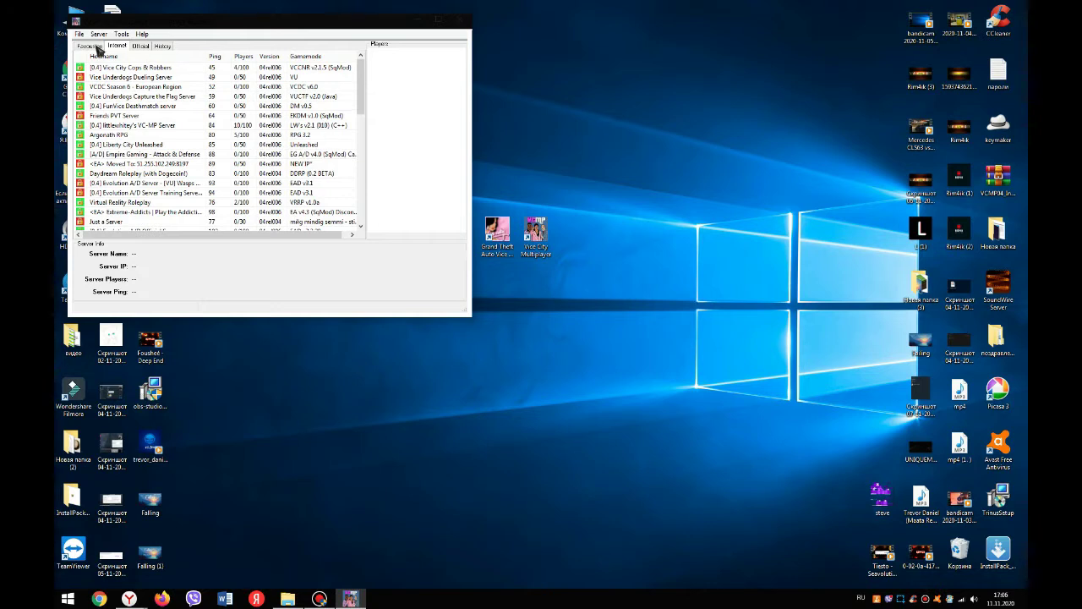
left_click(93, 46)
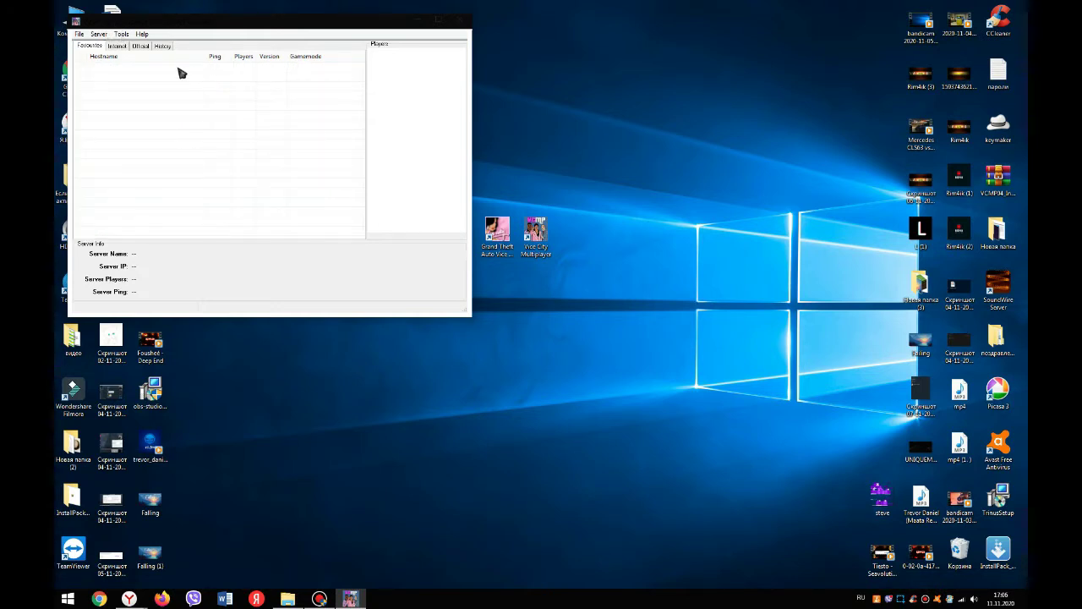
- Open the server browser's settings and select the text in the username field
left_click(123, 36)
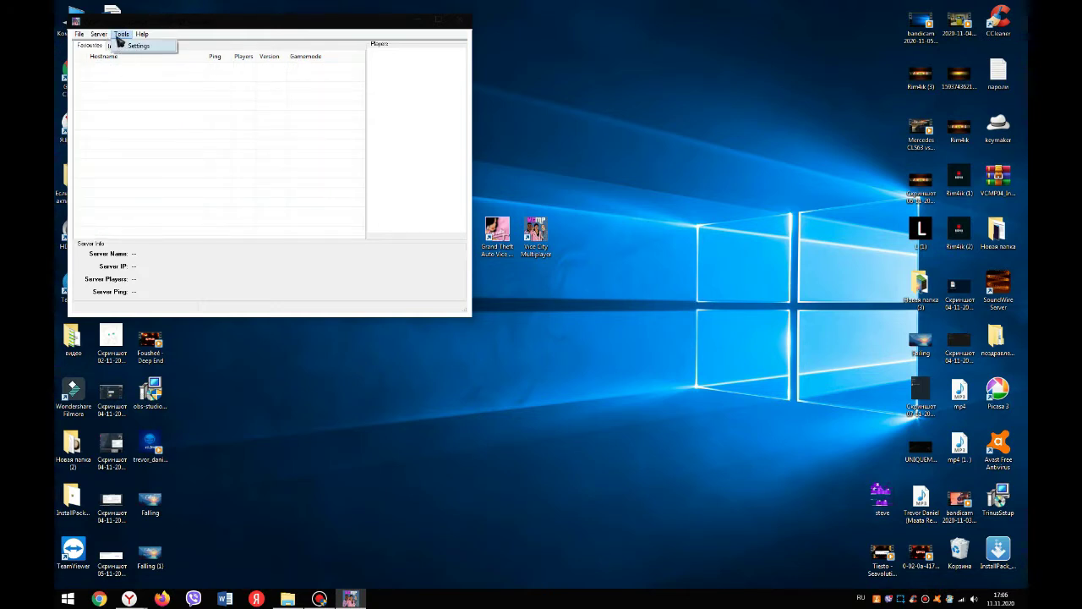
left_click(122, 35)
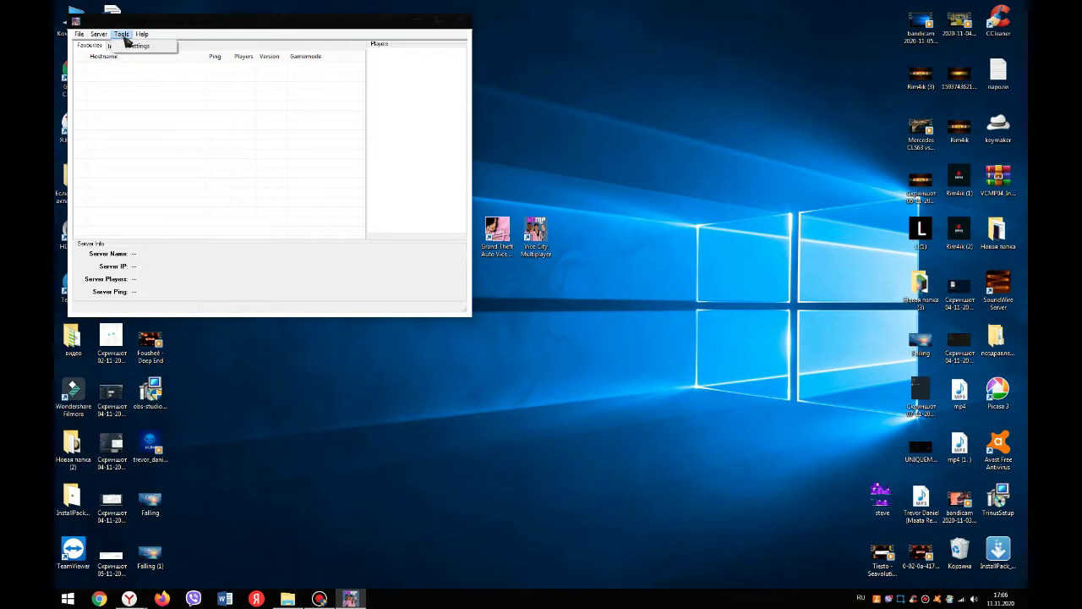
left_click(135, 46)
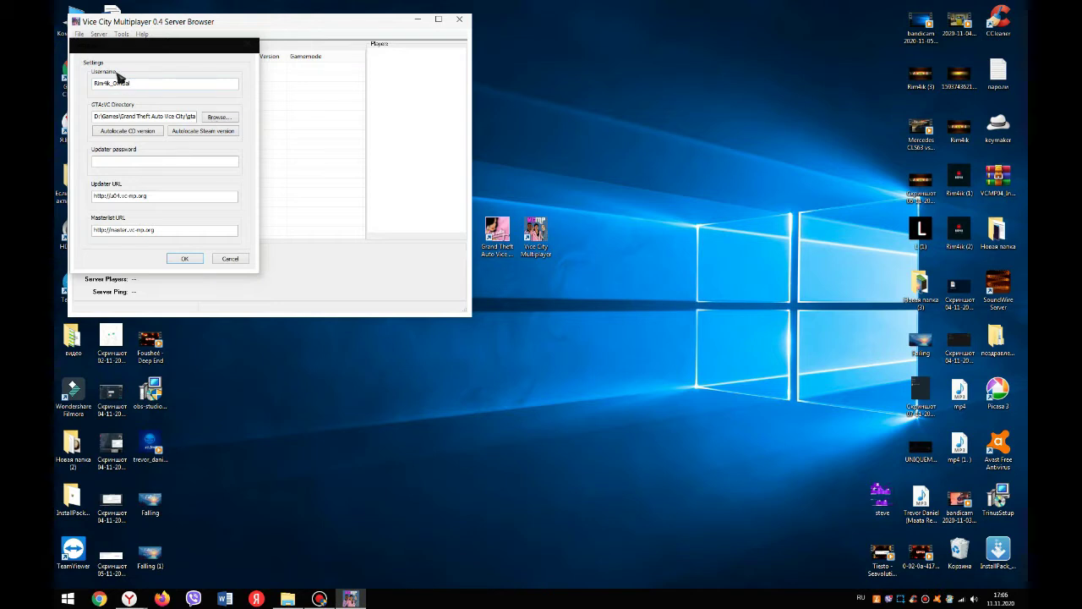
left_click_drag(131, 84, 92, 86)
left_click(124, 88)
left_click(143, 90)
- Browse for the GTA:VC directory in D:\Games\Grand Theft Auto Vice City and close the settings
left_click(210, 120)
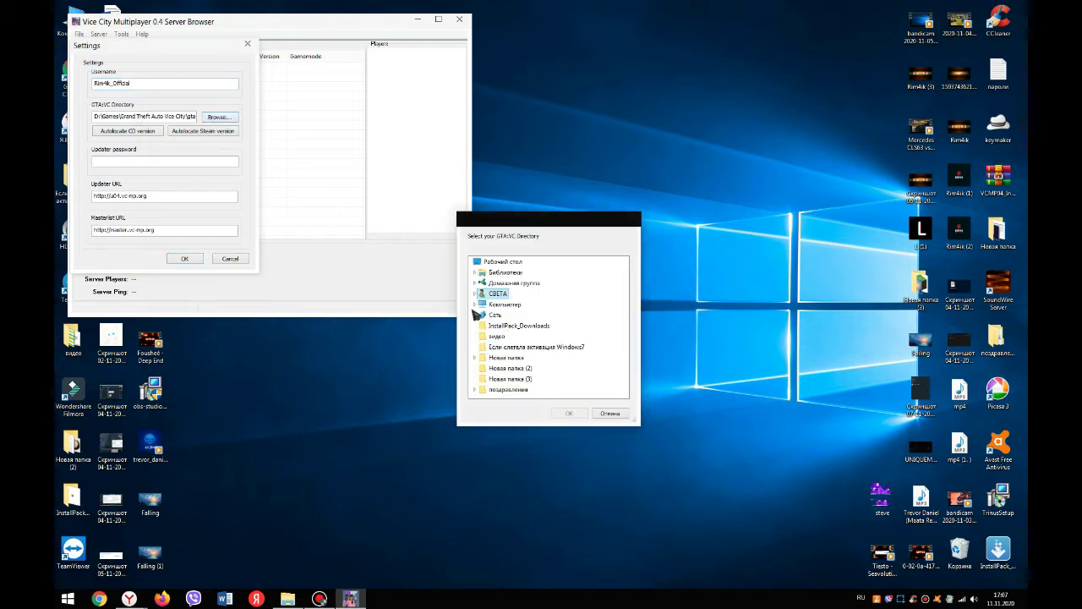
left_click(474, 305)
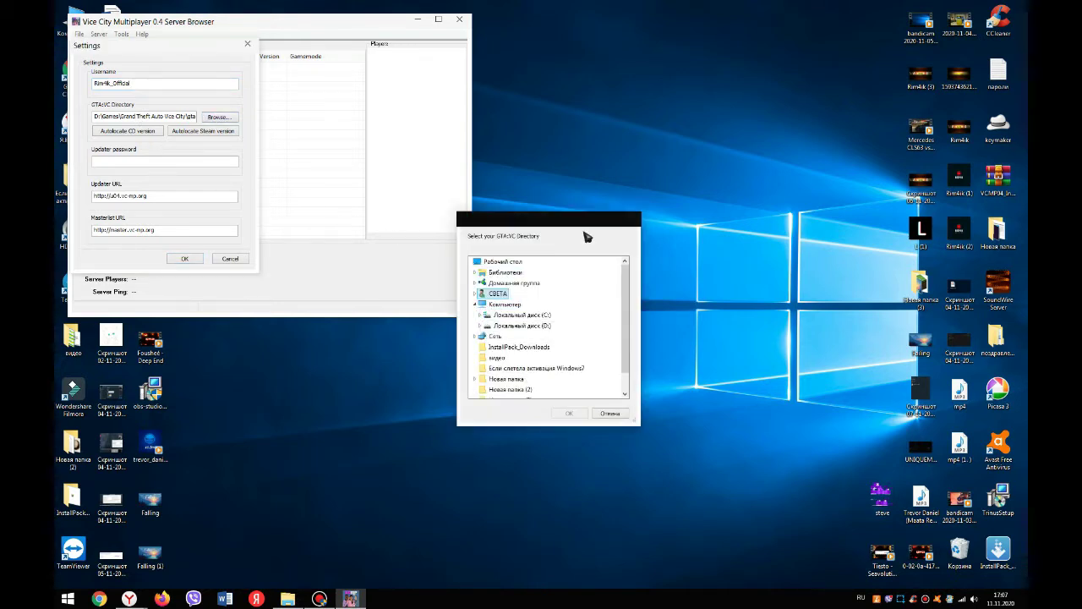
left_click(480, 326)
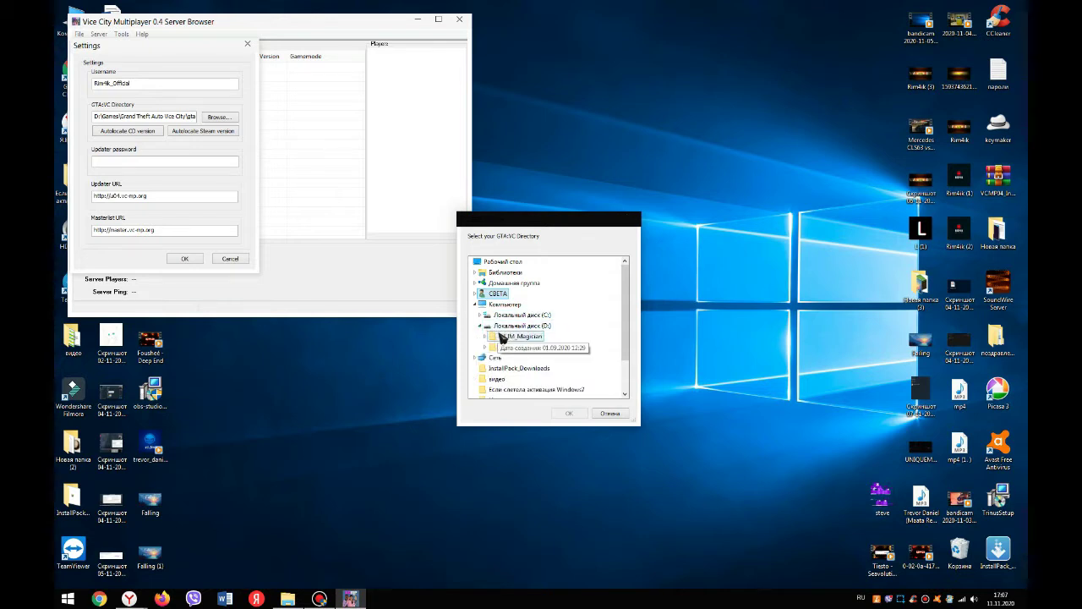
double_click(491, 348)
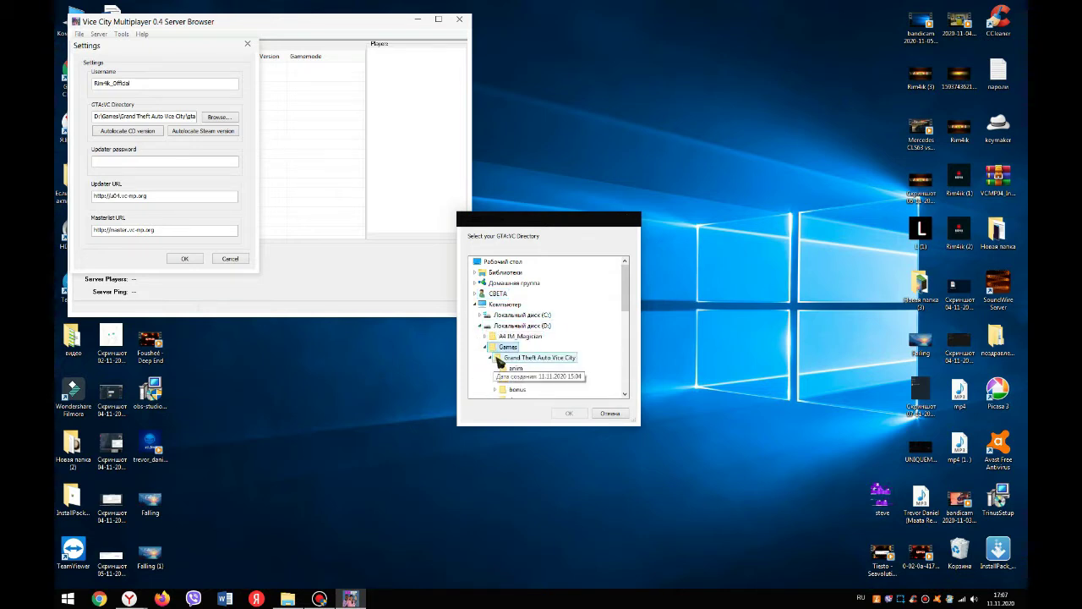
left_click(524, 358)
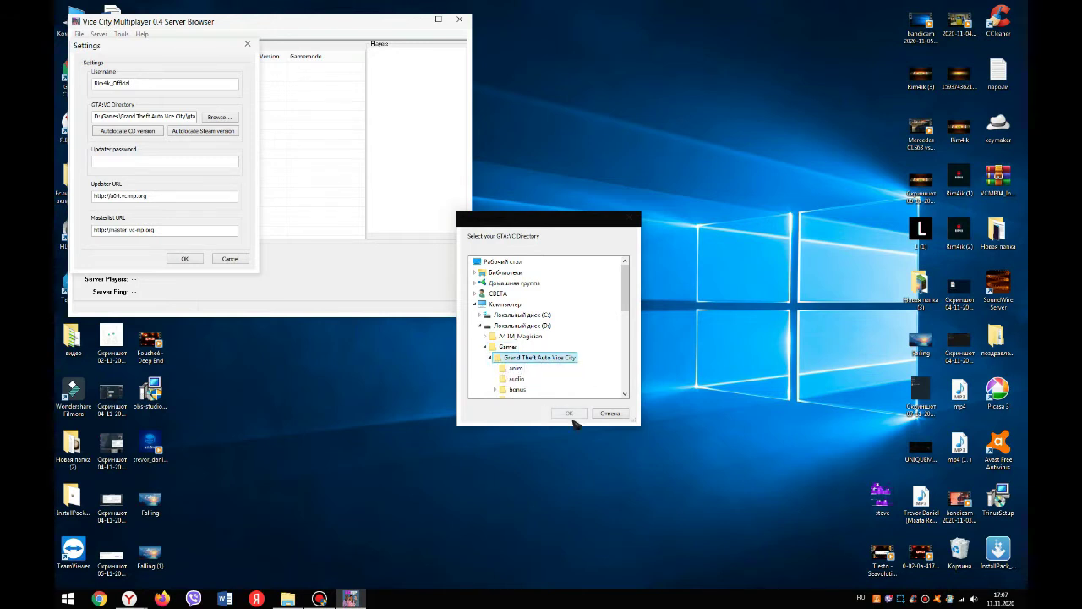
left_click(569, 414)
key("Return")
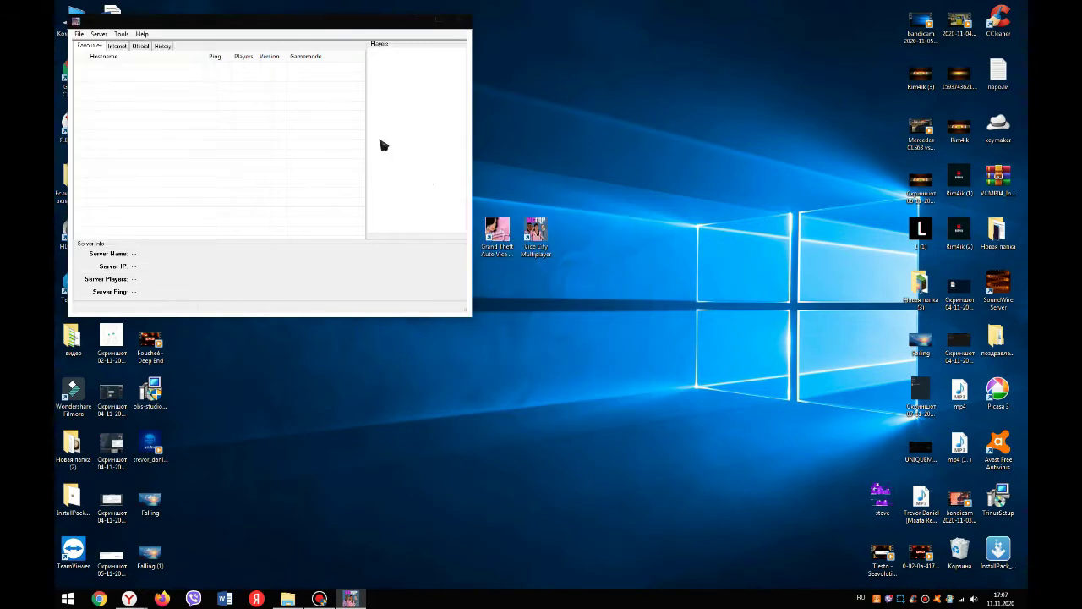
- Minimize the server browser, view the file location of the Grand Theft Auto Vice City shortcut and close the folder
left_click(425, 21)
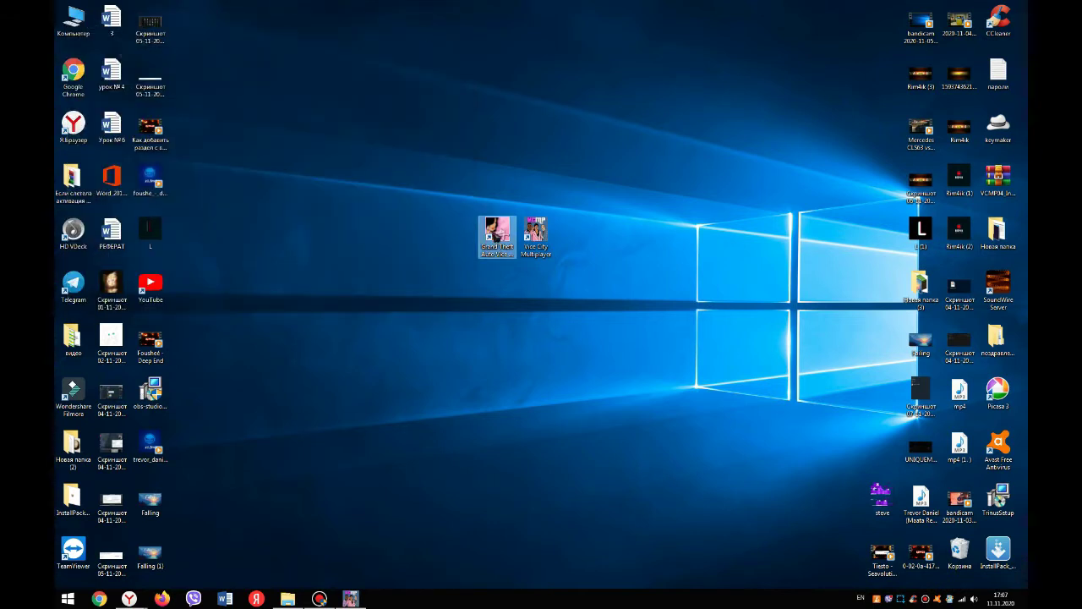
right_click(490, 244)
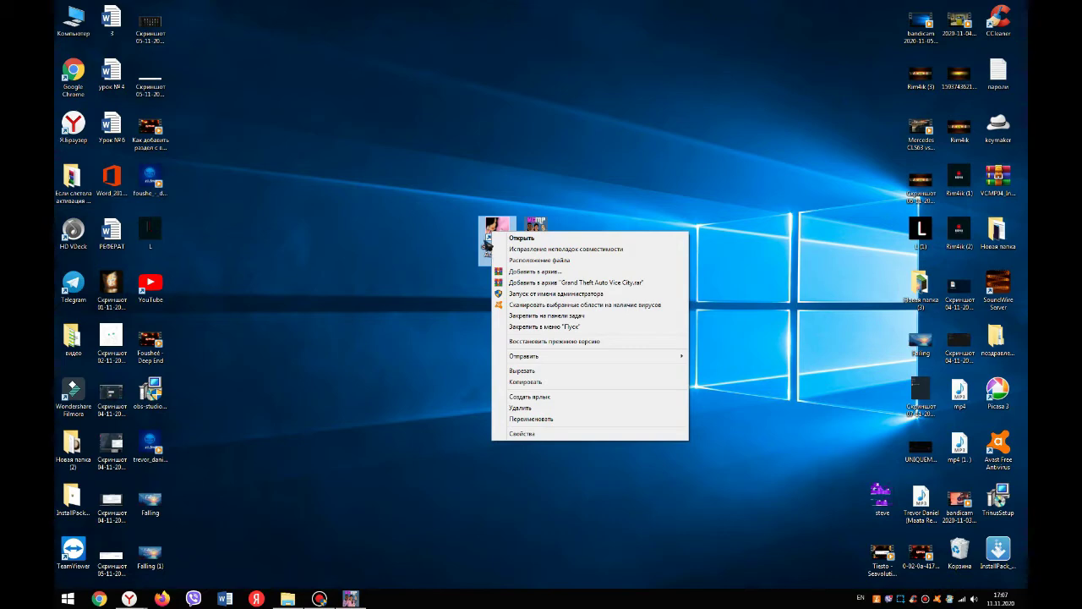
left_click(522, 261)
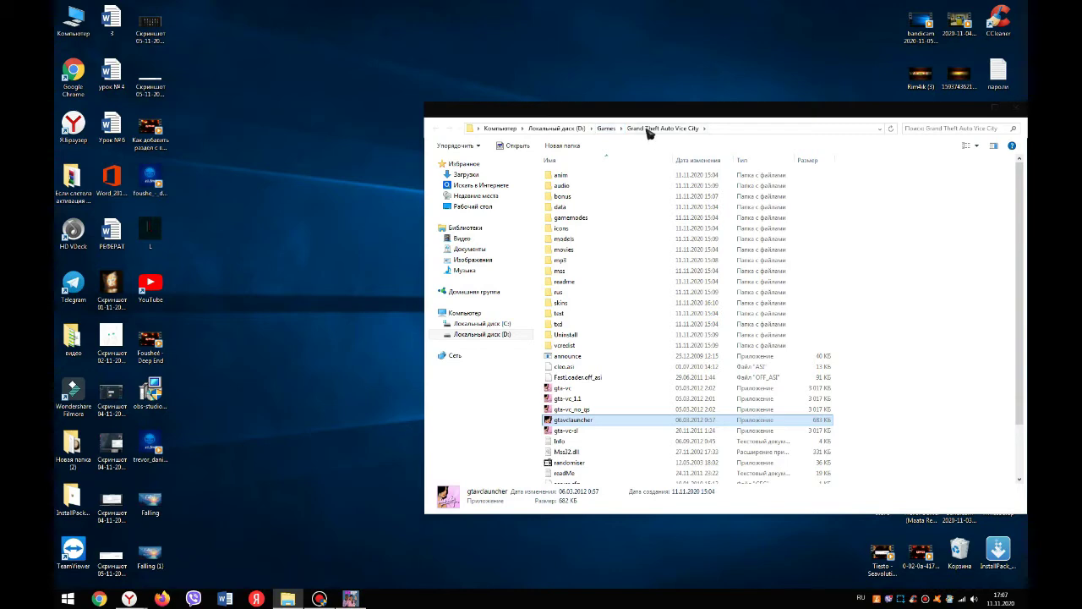
left_click(1017, 110)
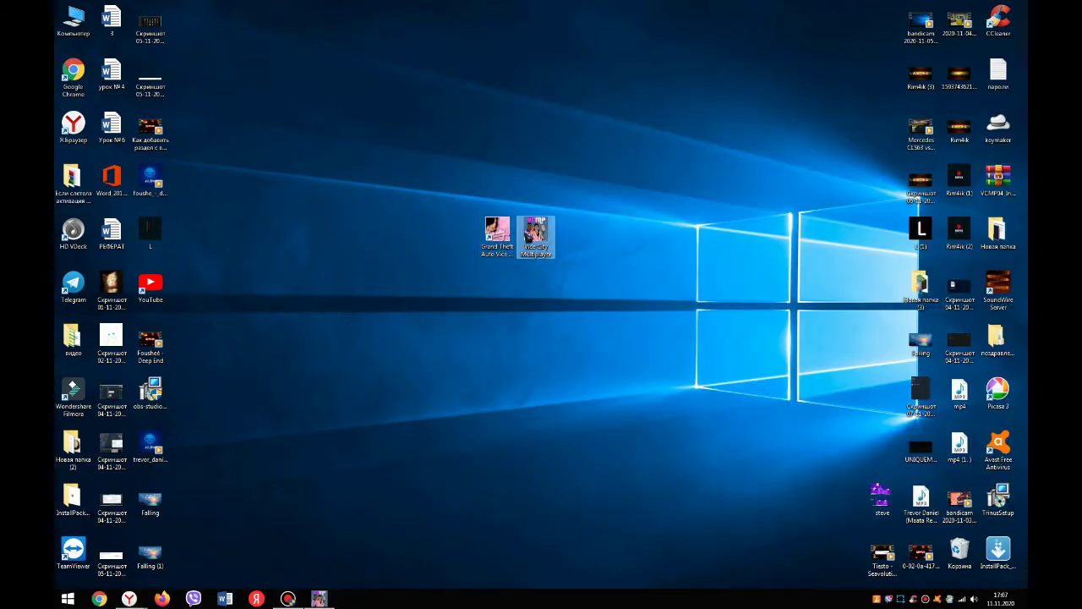
right_click(525, 235)
left_click(348, 585)
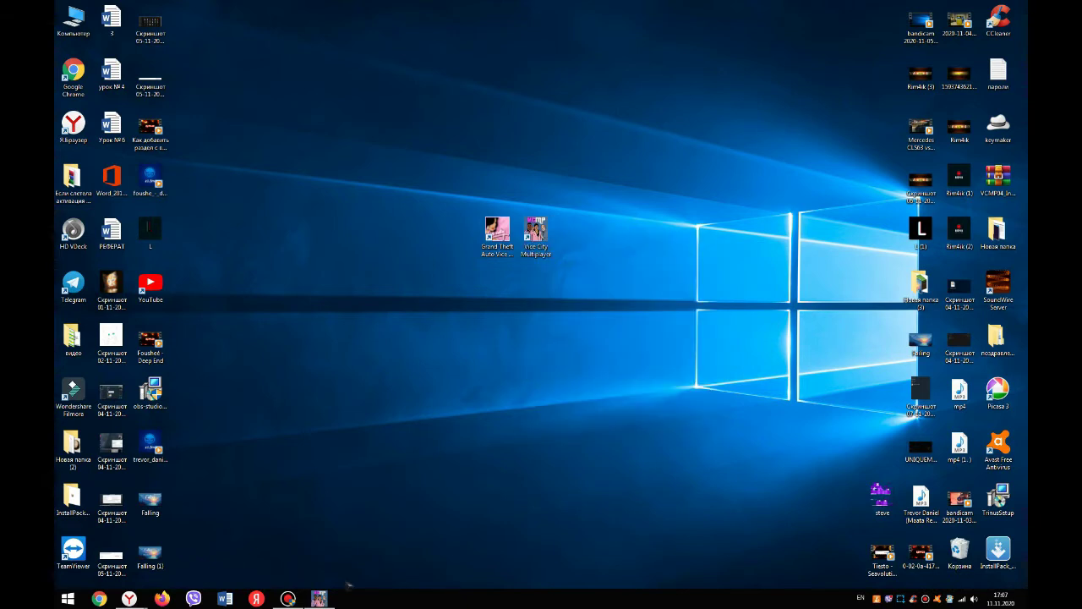
- Restore the minimized Vice City Multiplayer server browser and open its settings
left_click(343, 560)
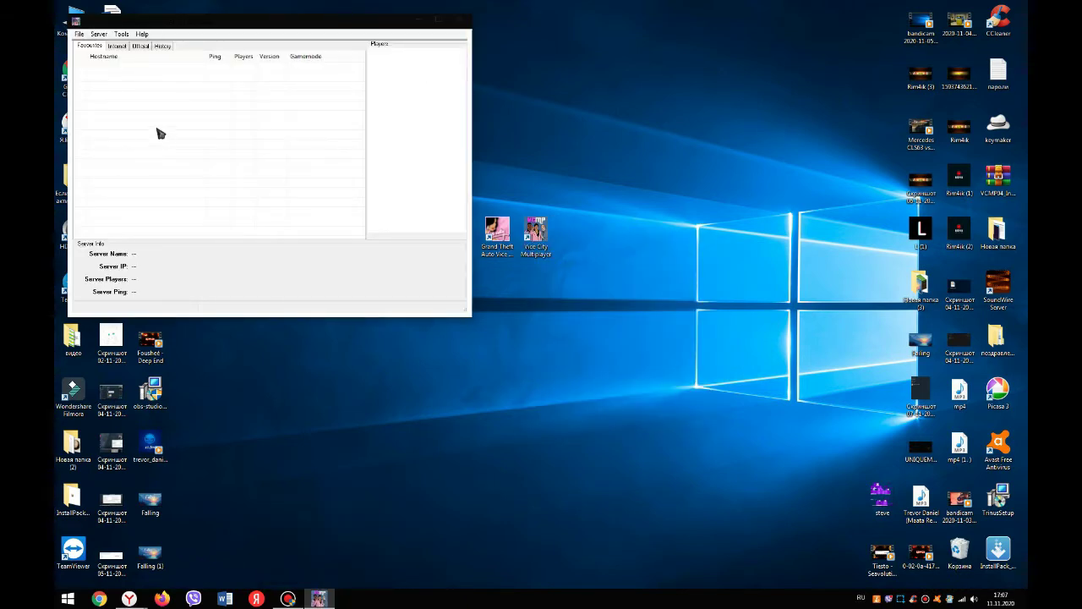
left_click(142, 34)
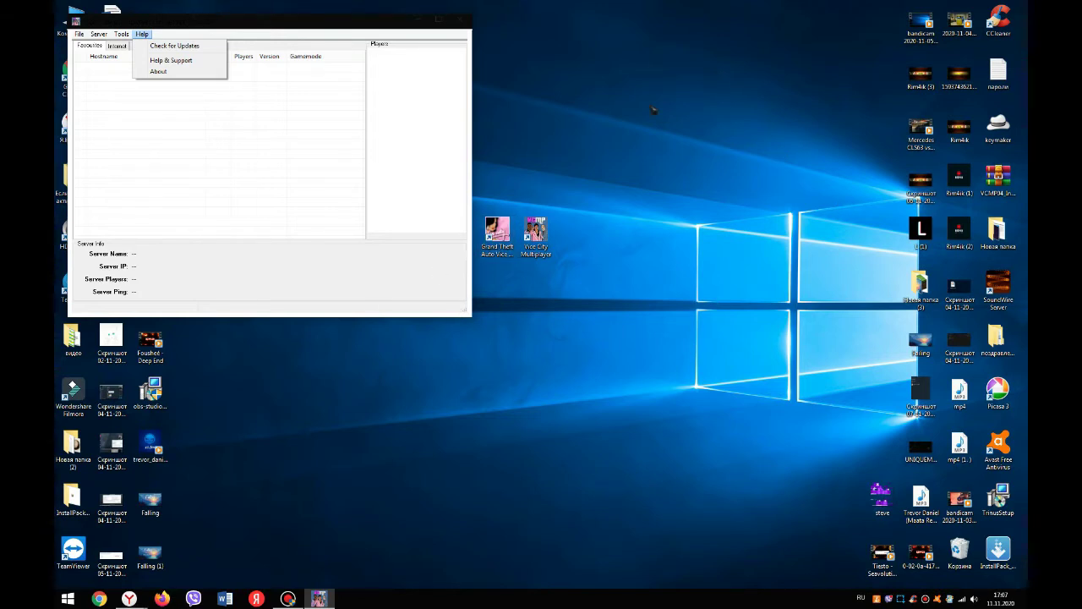
left_click(127, 46)
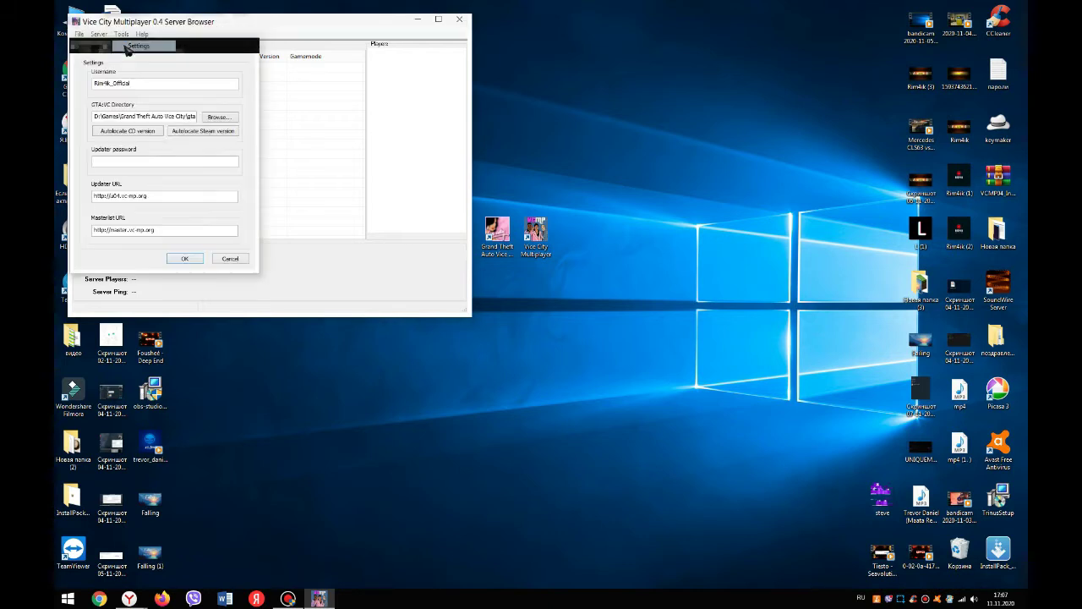
- Browse on local disk D: to Games\Grand Theft Auto Vice City for the GTA:VC directory and confirm the settings
left_click(220, 119)
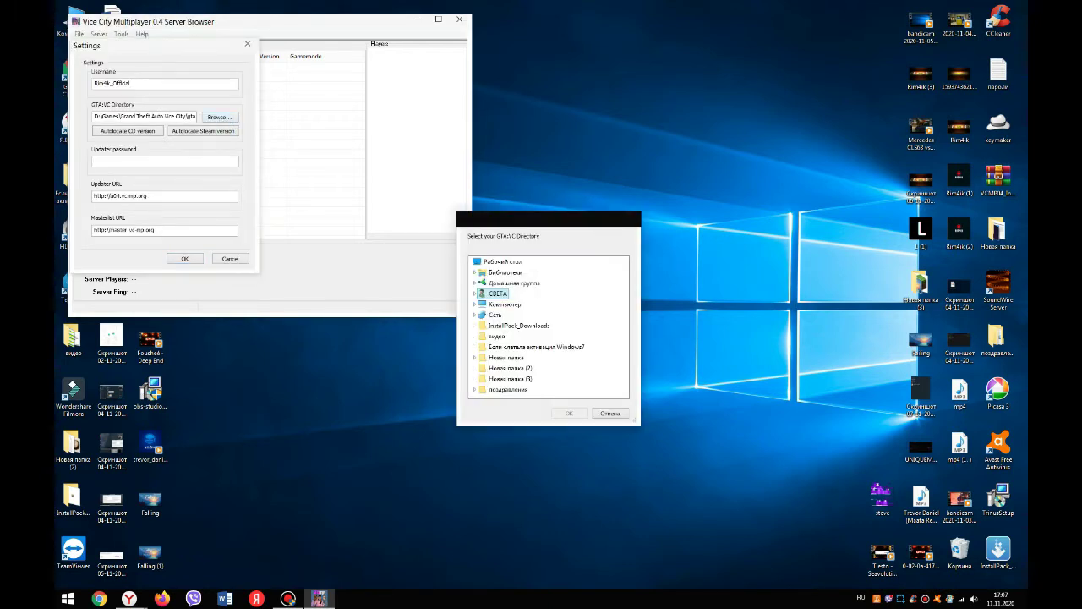
left_click(505, 304)
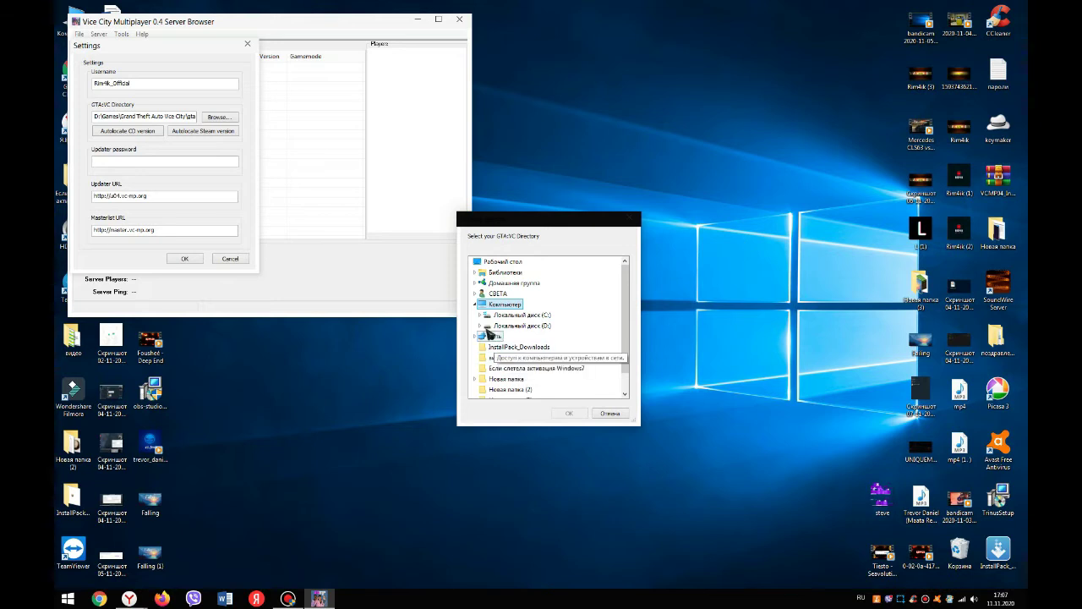
left_click(481, 325)
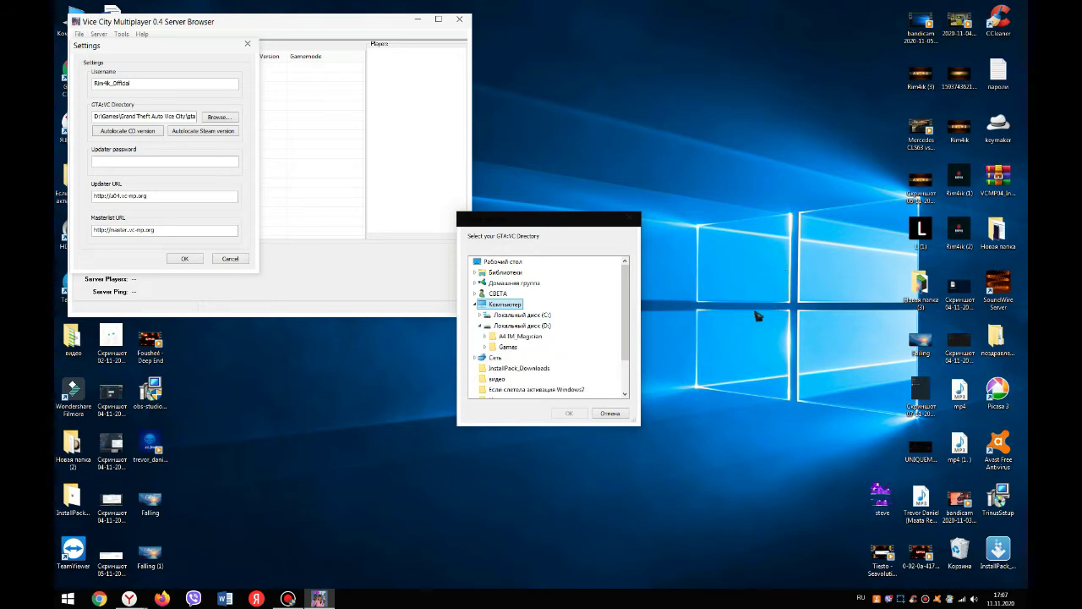
double_click(507, 347)
left_click(490, 358)
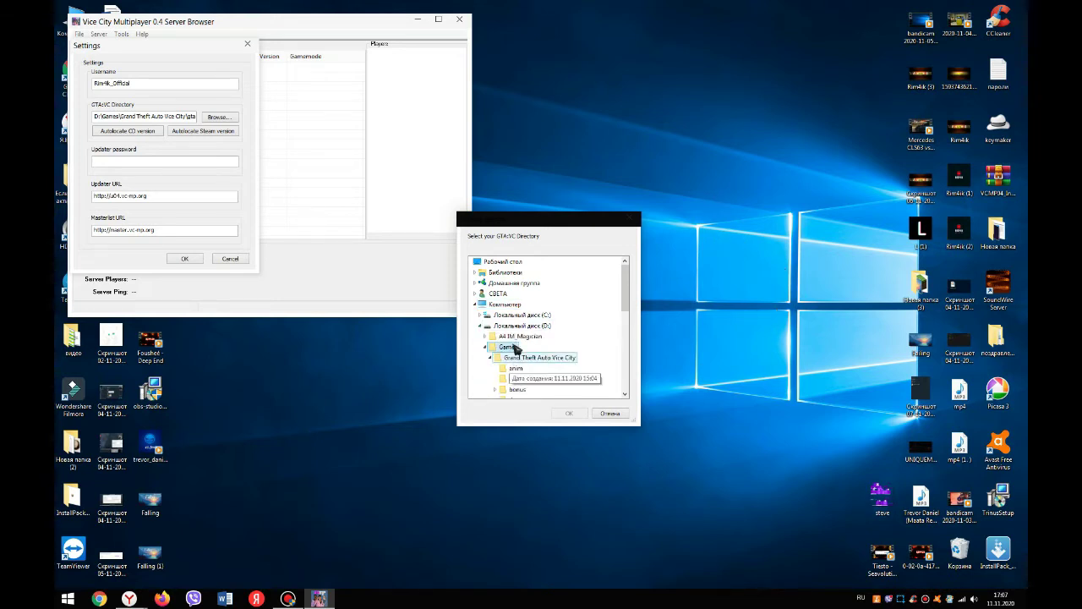
left_click(569, 413)
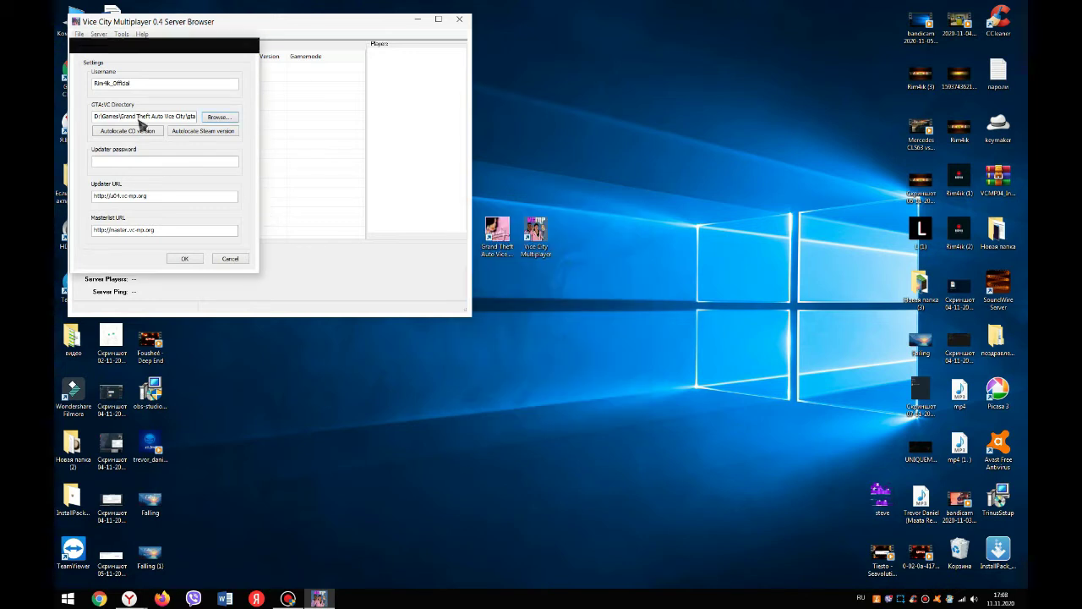
left_click(188, 260)
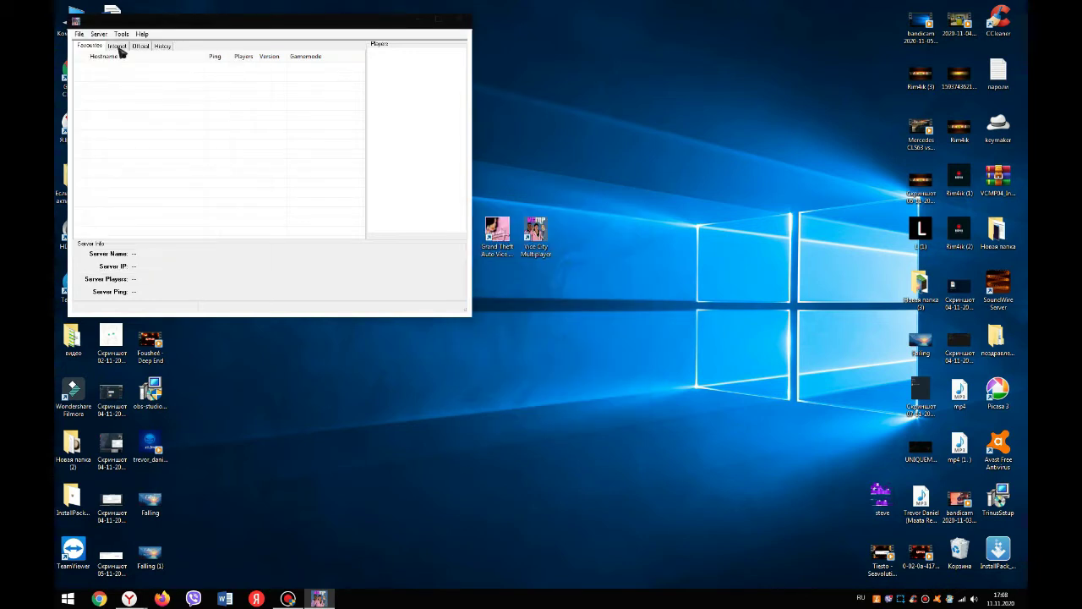
- Show the Internet server list and dismiss the Windows colour-scheme prompts without changing the scheme
left_click(117, 46)
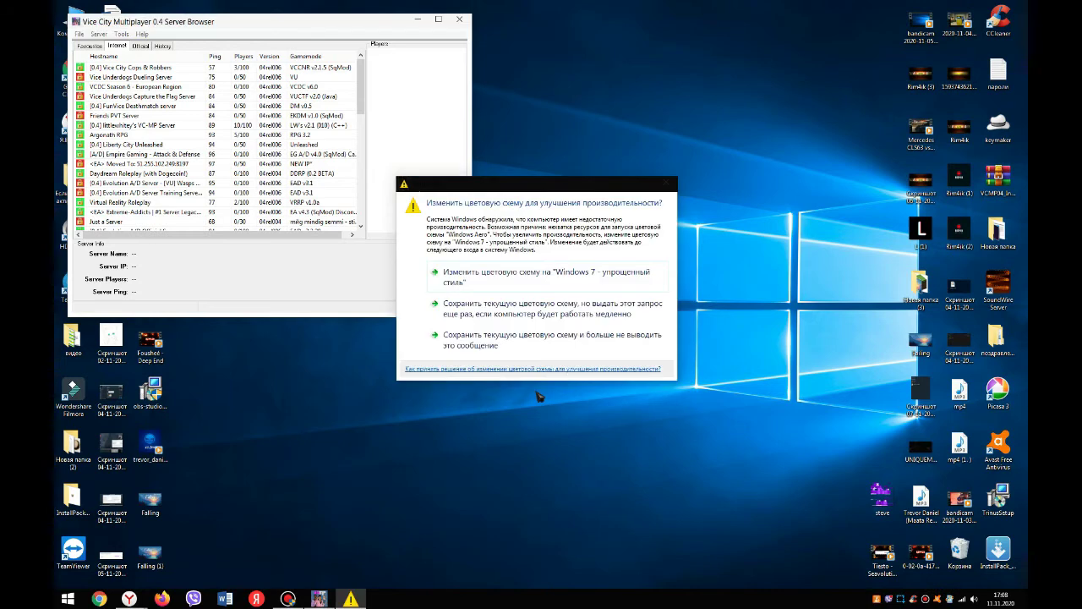
left_click(665, 184)
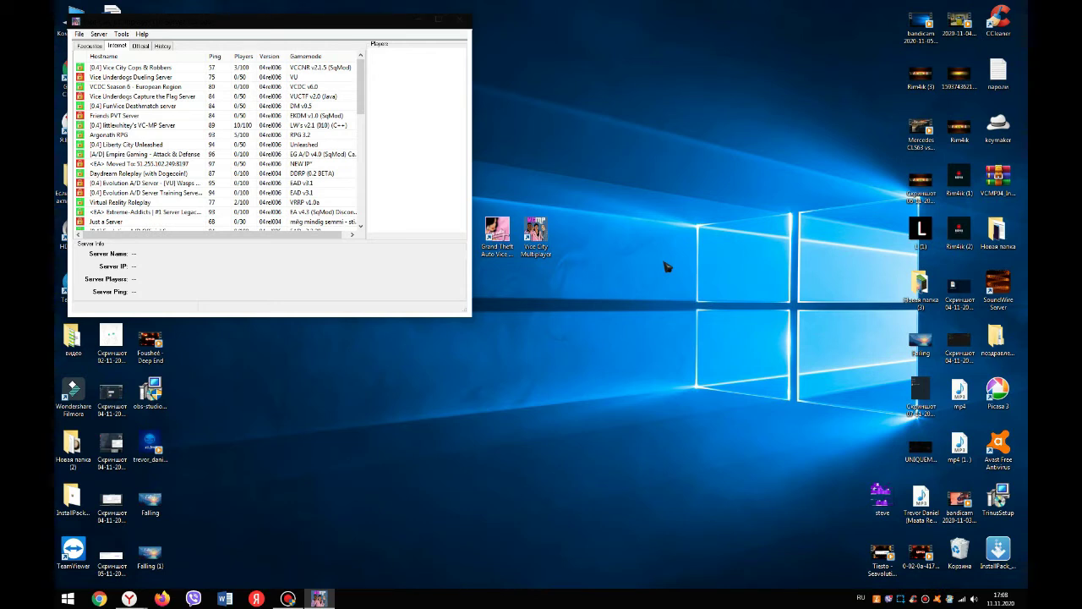
left_click(536, 238)
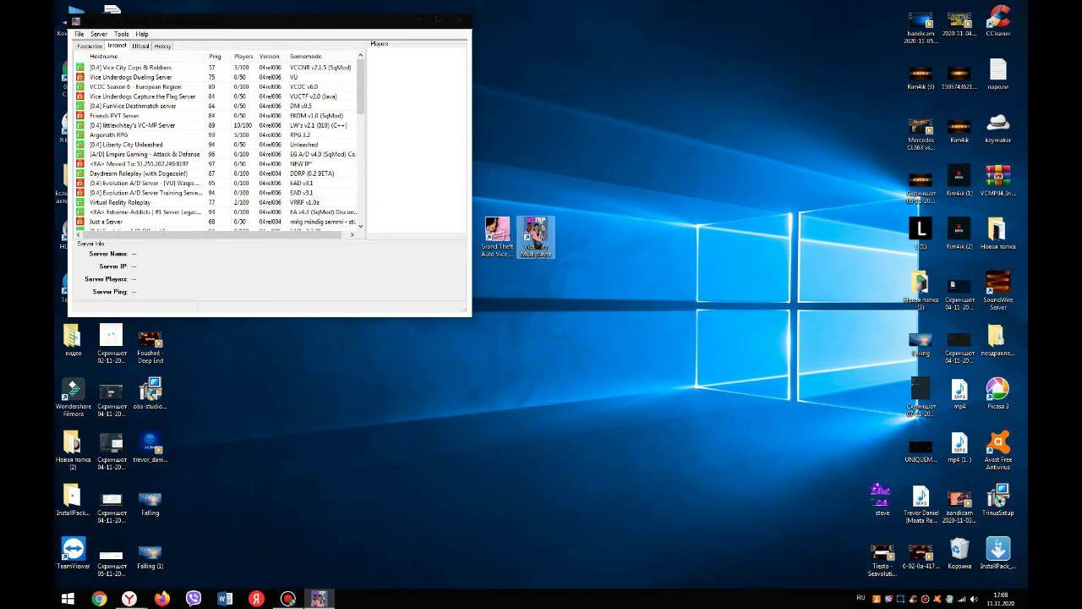
left_click(566, 251)
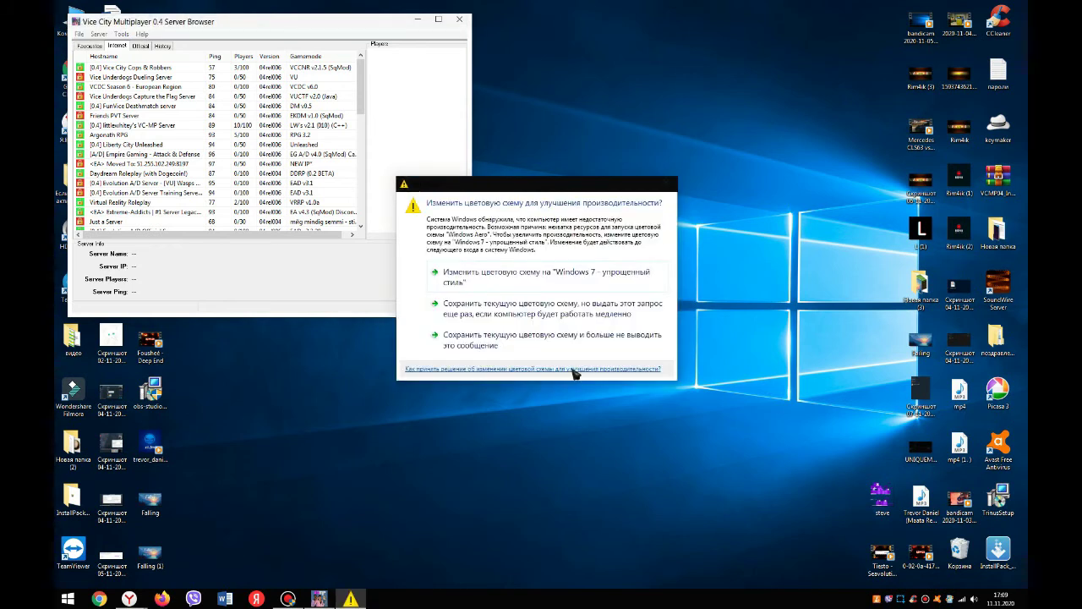
left_click(672, 185)
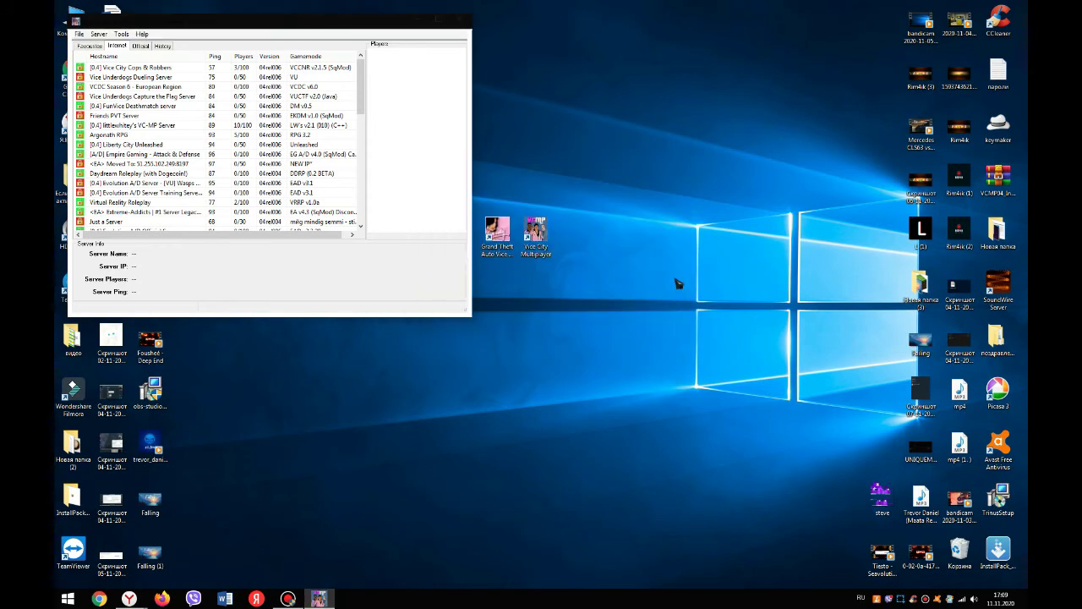